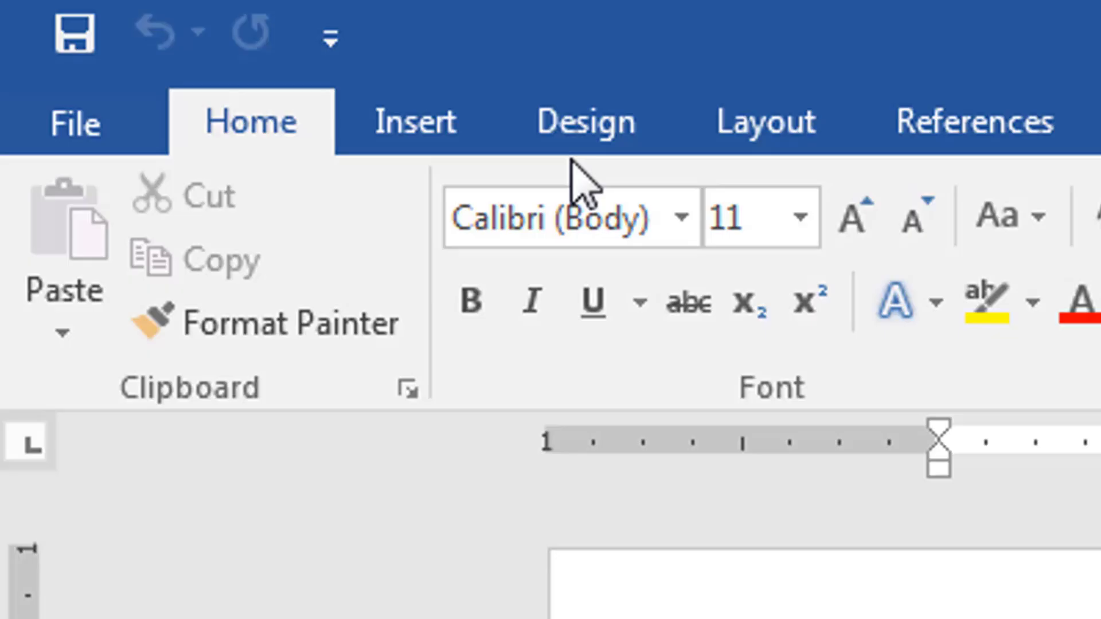
- Step through the Design and Layout ribbon tabs, ending on Mailings' envelope and mail merge commands
{"action": "left_click", "coordinate": [617, 137]}
{"action": "left_click", "coordinate": [788, 140]}
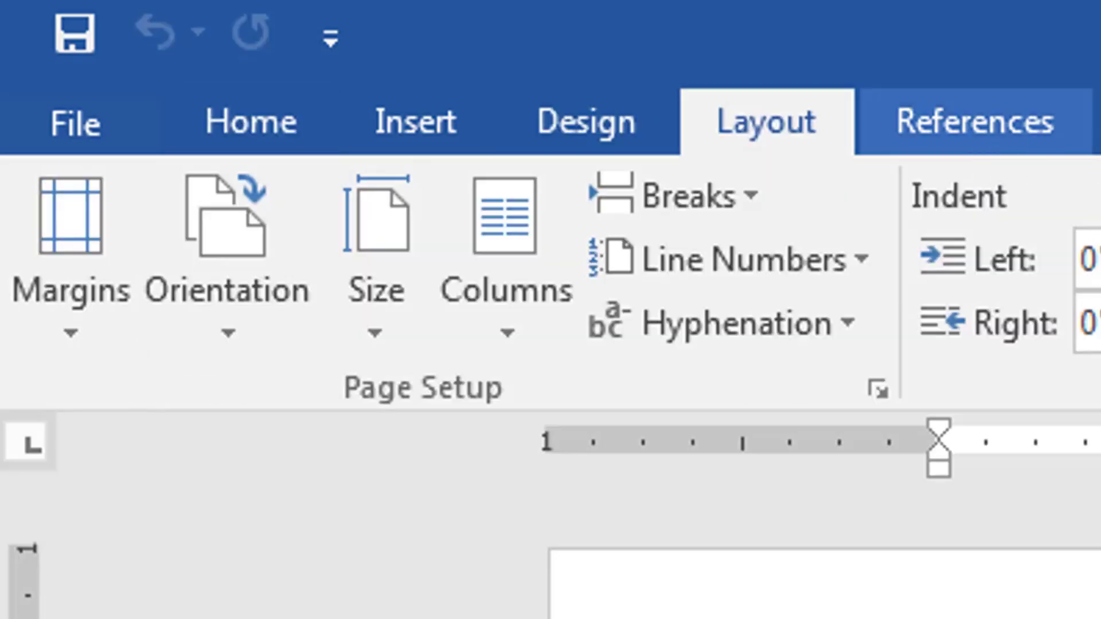
{"action": "left_click", "coordinate": [1099, 122]}
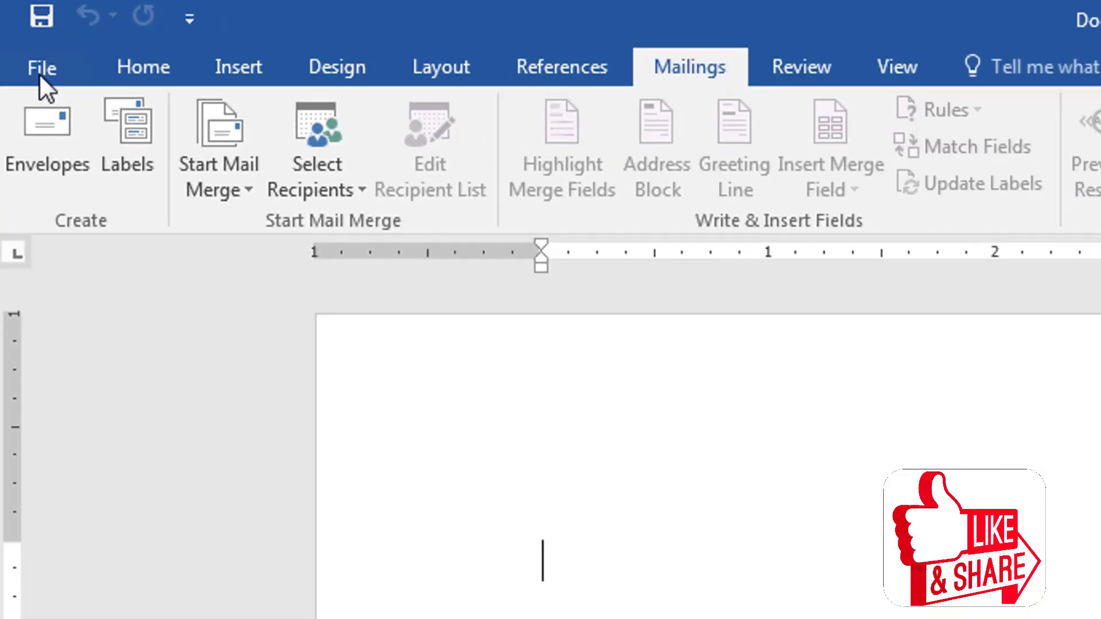
{"action": "left_click", "coordinate": [40, 72]}
{"action": "left_click", "coordinate": [50, 68]}
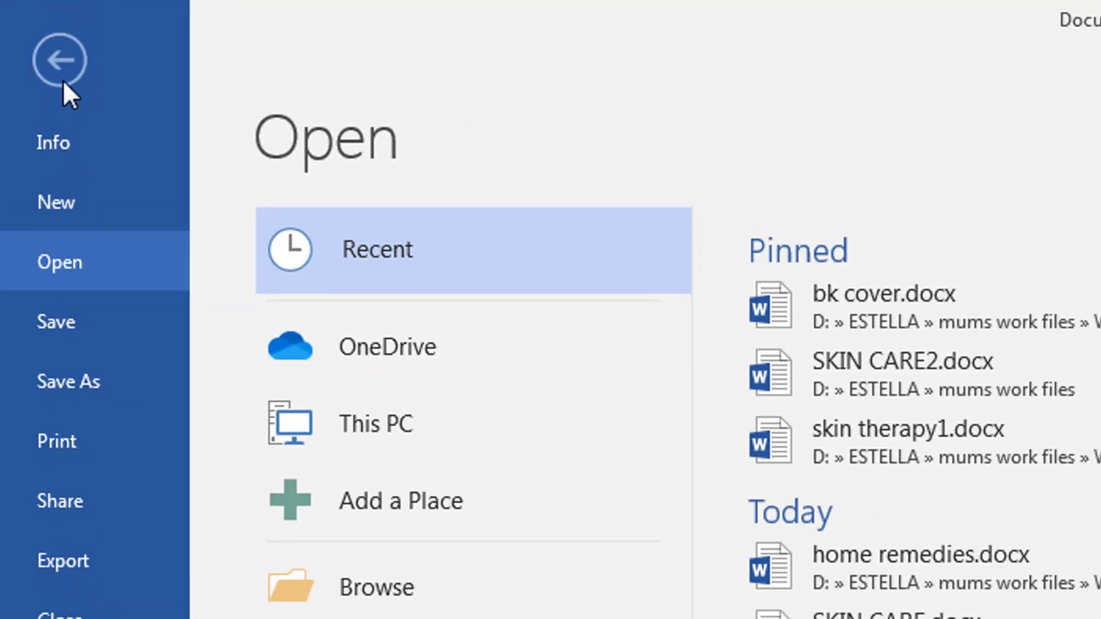
{"action": "left_click", "coordinate": [60, 60]}
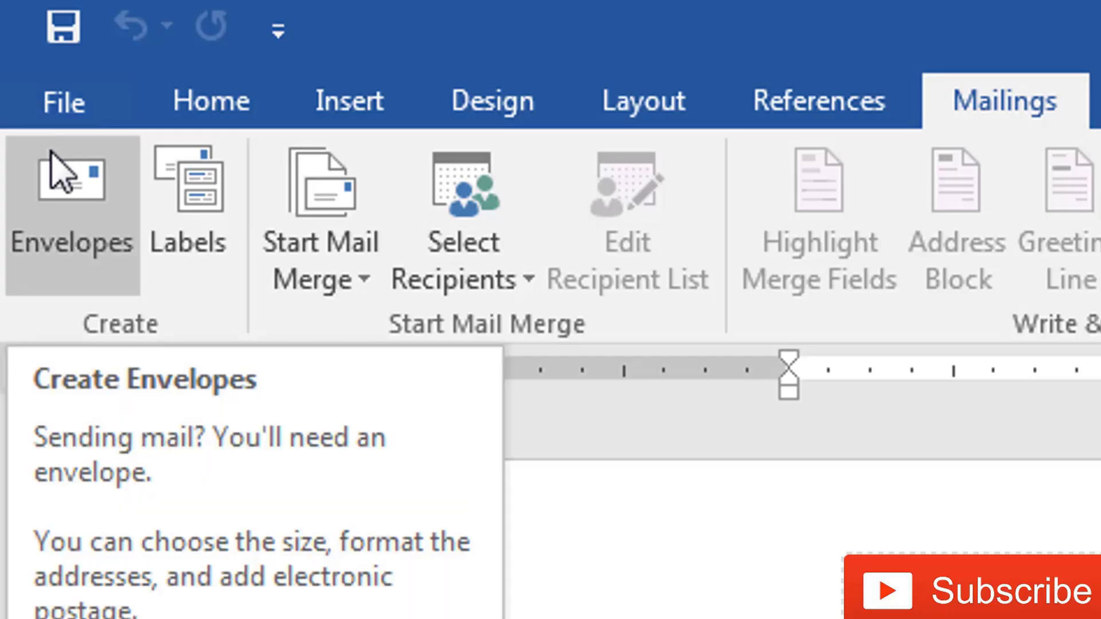
- Switch from the Home tab to the Insert tab's pages, tables, pictures and links commands
{"action": "left_click", "coordinate": [203, 111]}
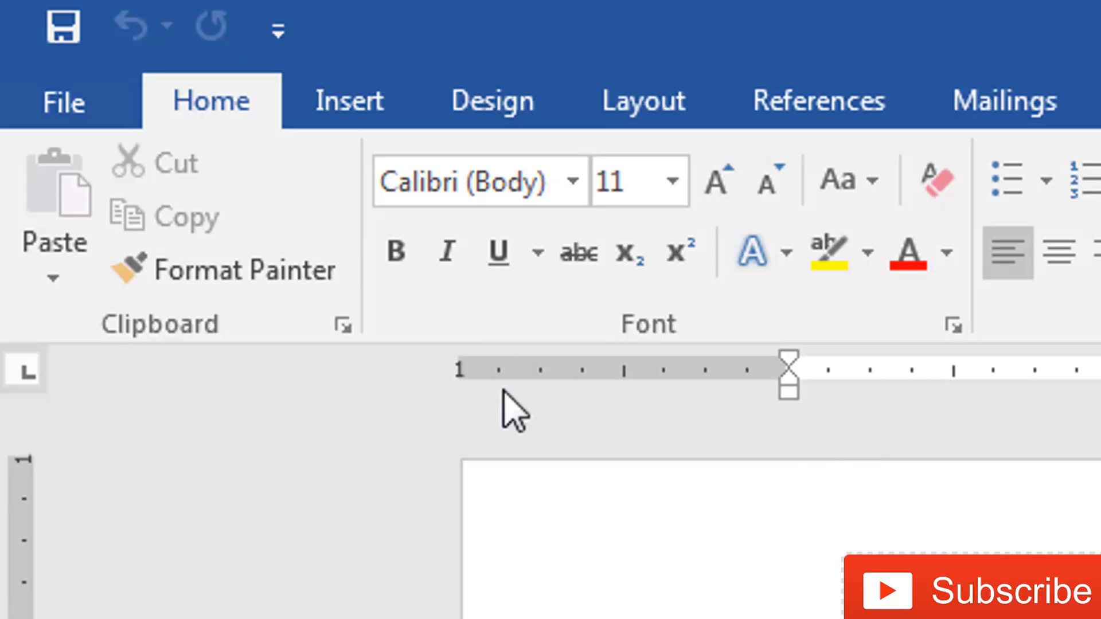
{"action": "left_click", "coordinate": [360, 111]}
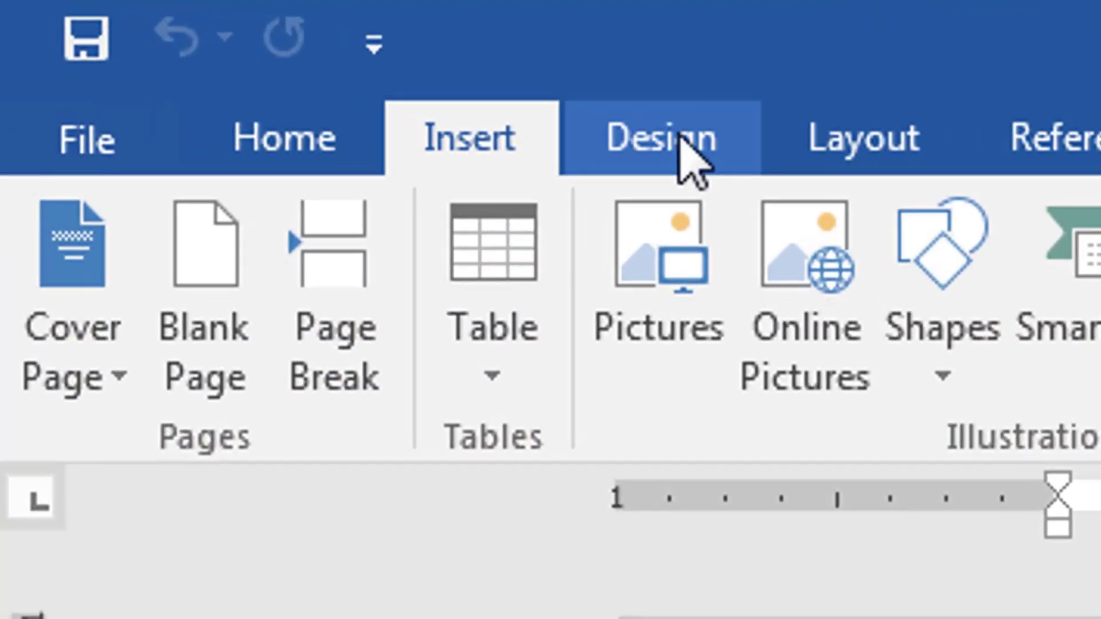
- Go from the Design tab to the Layout tab's orientation, size, indent and spacing settings
{"action": "left_click", "coordinate": [266, 48]}
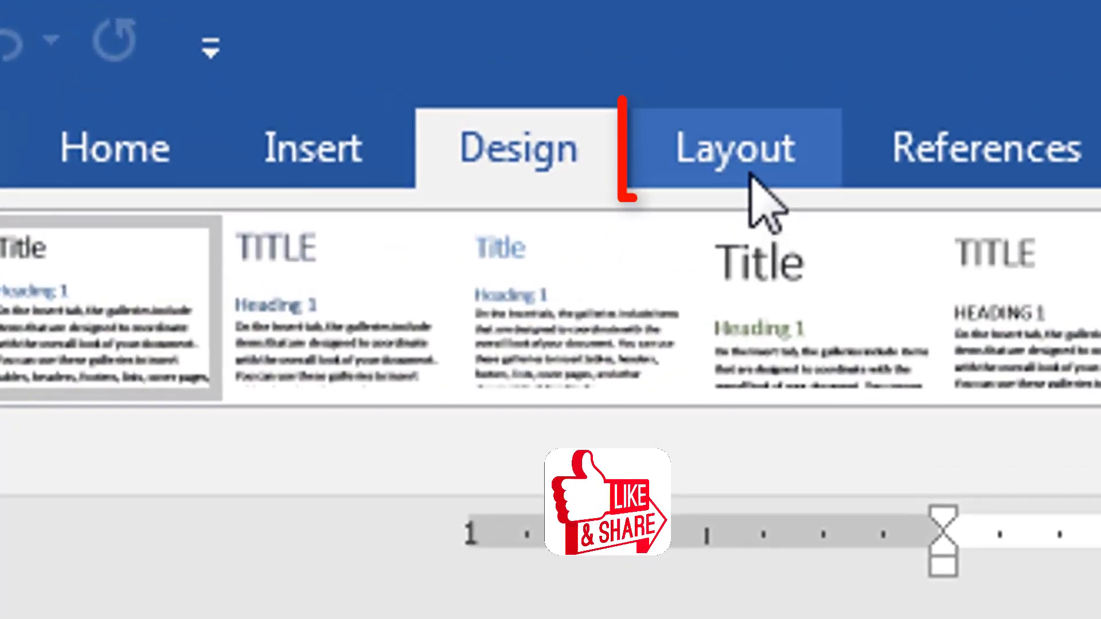
{"action": "left_click", "coordinate": [751, 174]}
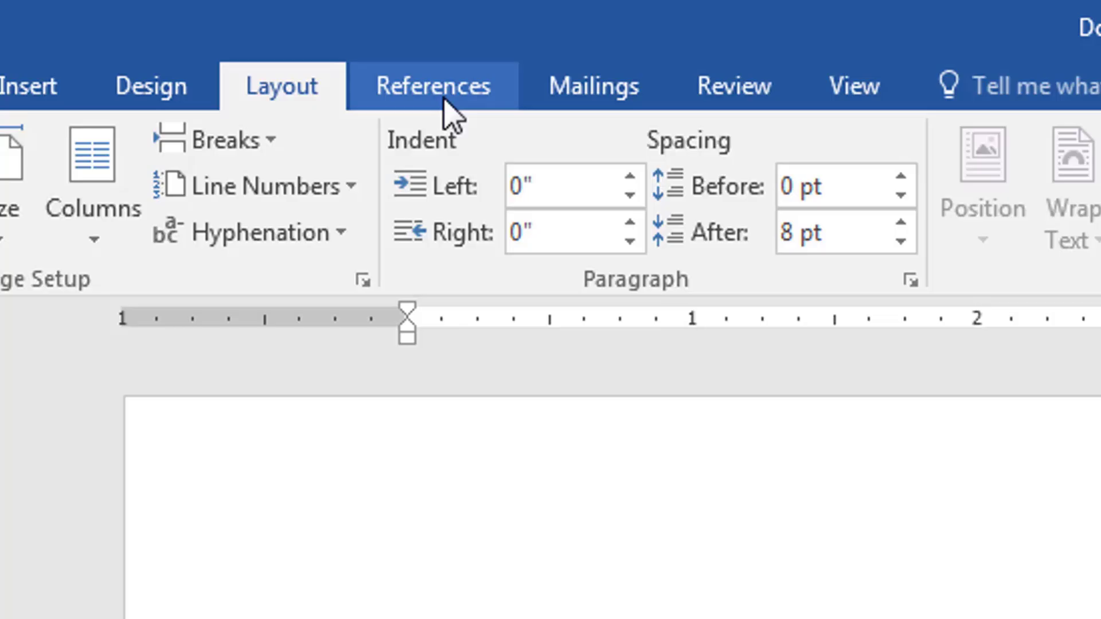
- Cycle through References, Mailings and Review, ending on the View tab's layout and zoom options
{"action": "left_click", "coordinate": [382, 56]}
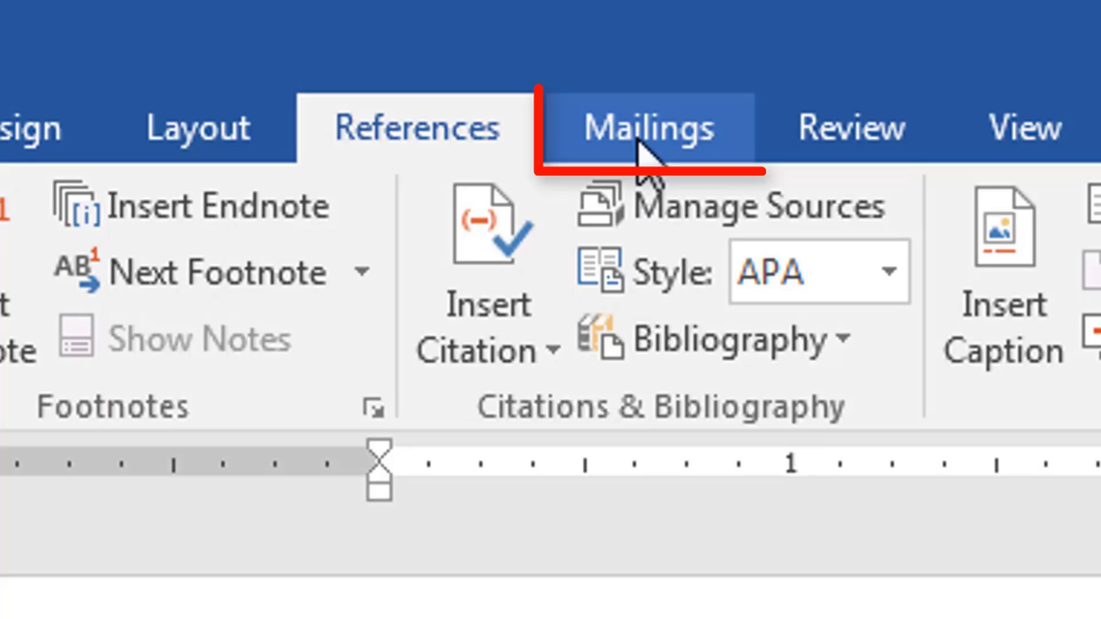
{"action": "left_click", "coordinate": [443, 45]}
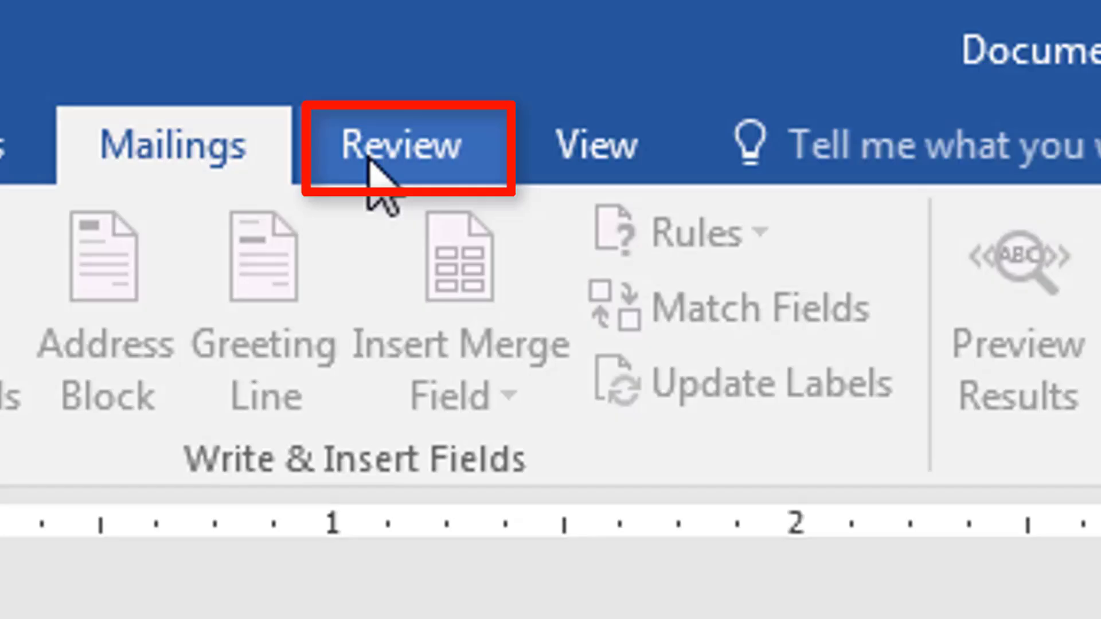
{"action": "left_click", "coordinate": [370, 164]}
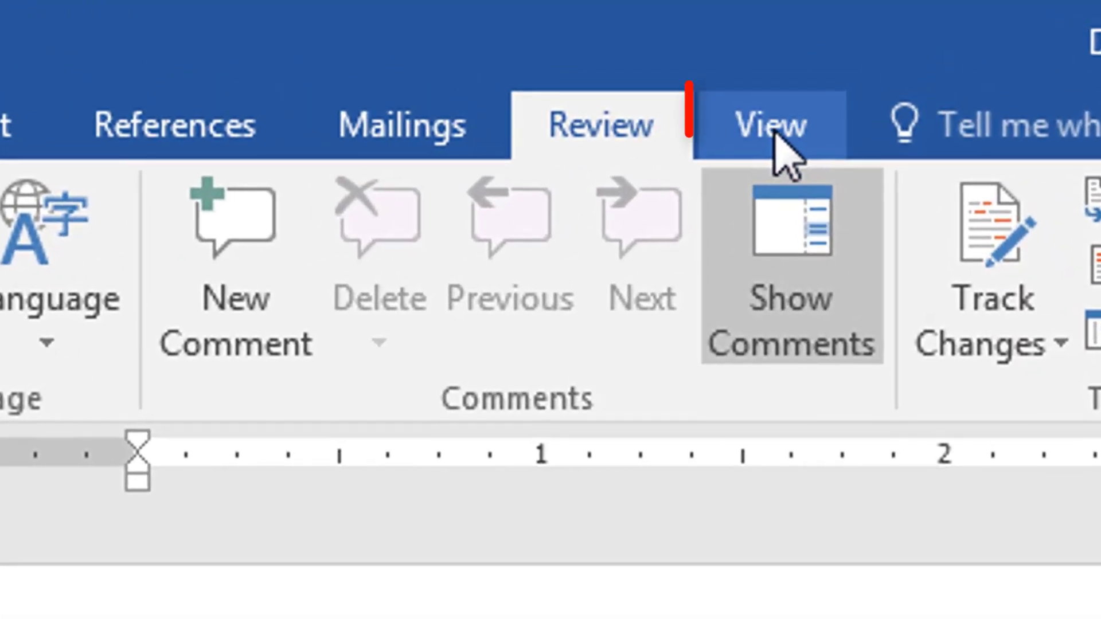
{"action": "left_click", "coordinate": [775, 132]}
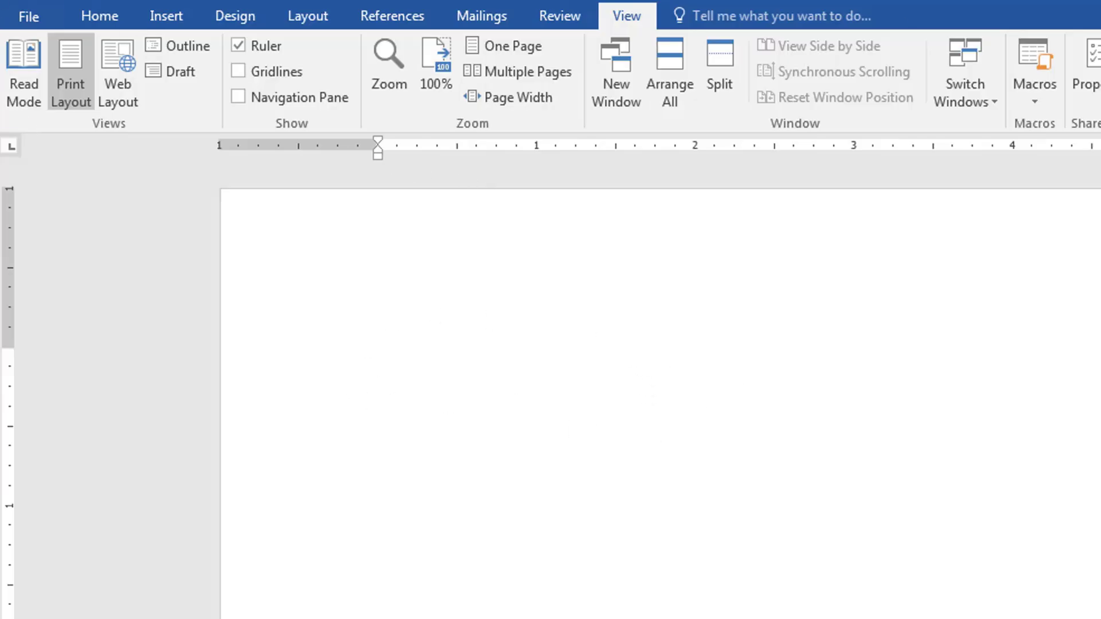
- Cycle through Home, Mailings, View and Layout, ending on the Design tab's themes and style sets
{"action": "left_click", "coordinate": [111, 14]}
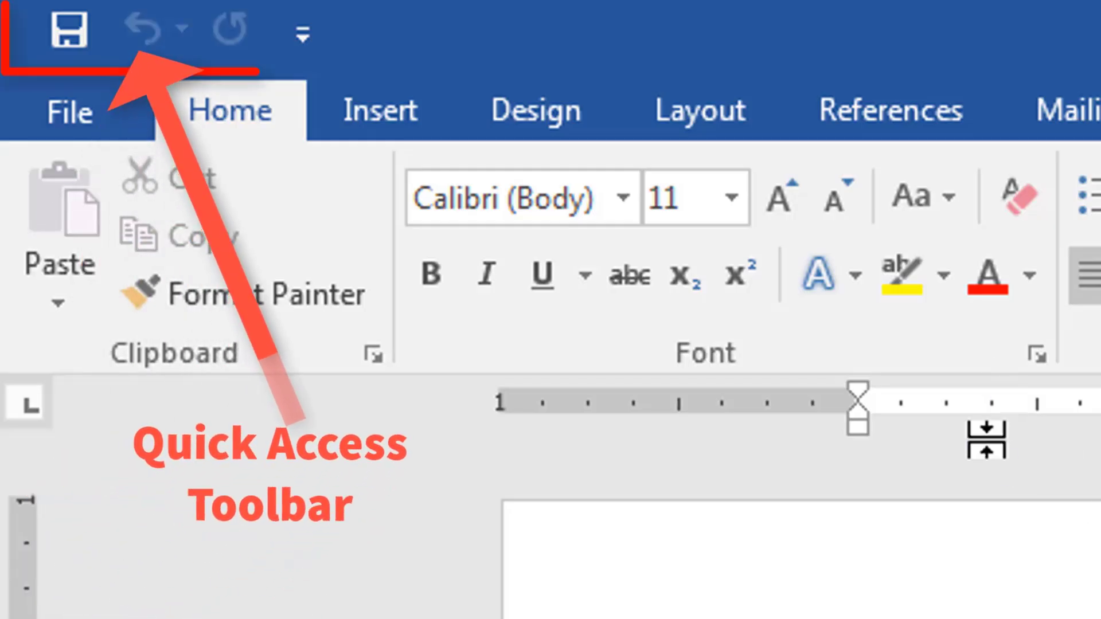
{"action": "left_click", "coordinate": [1090, 112]}
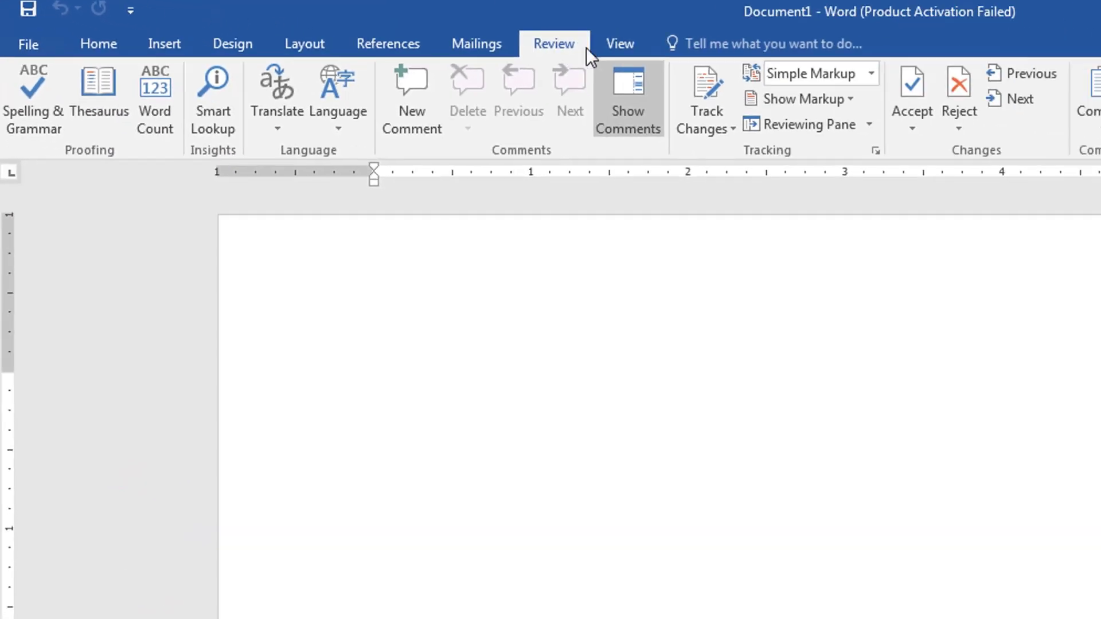
{"action": "left_click", "coordinate": [523, 38]}
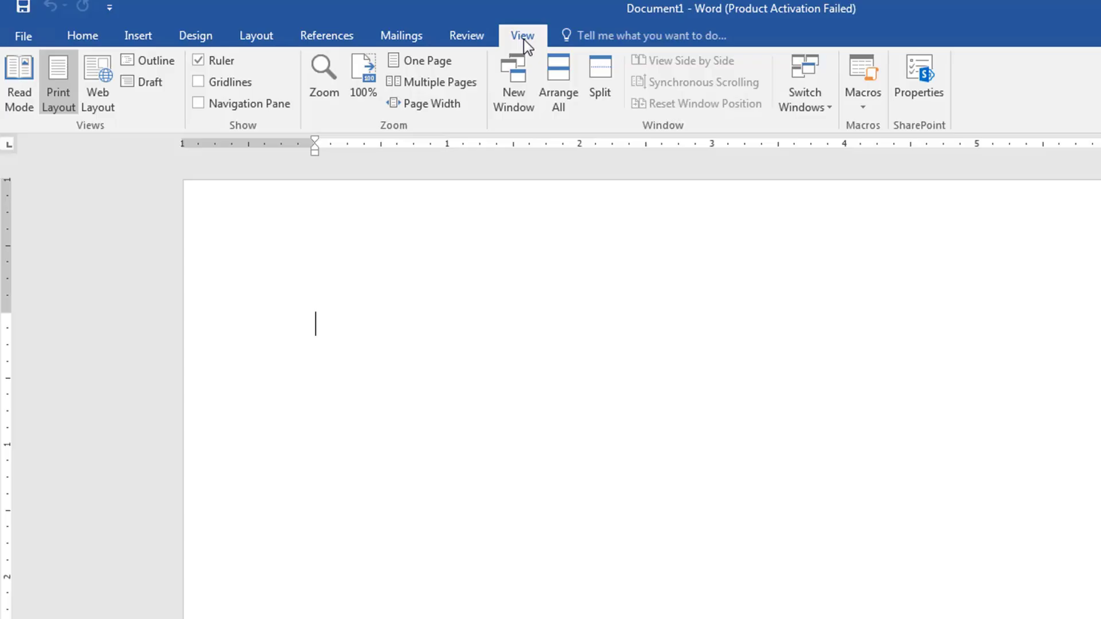
{"action": "left_click", "coordinate": [258, 35]}
{"action": "left_click", "coordinate": [205, 36]}
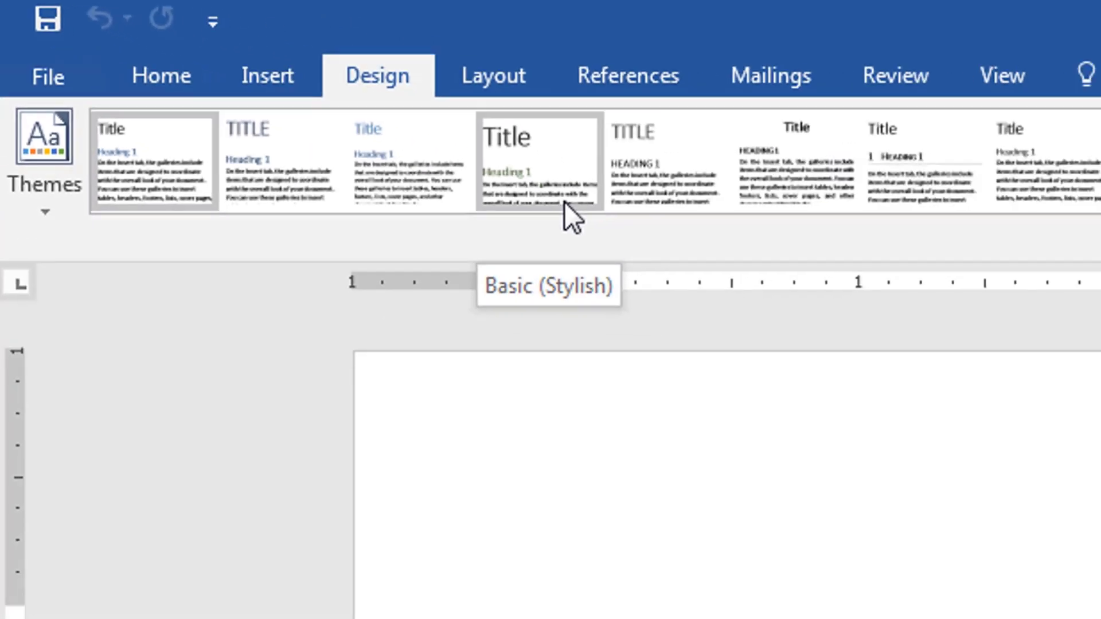
{"action": "left_click", "coordinate": [50, 80]}
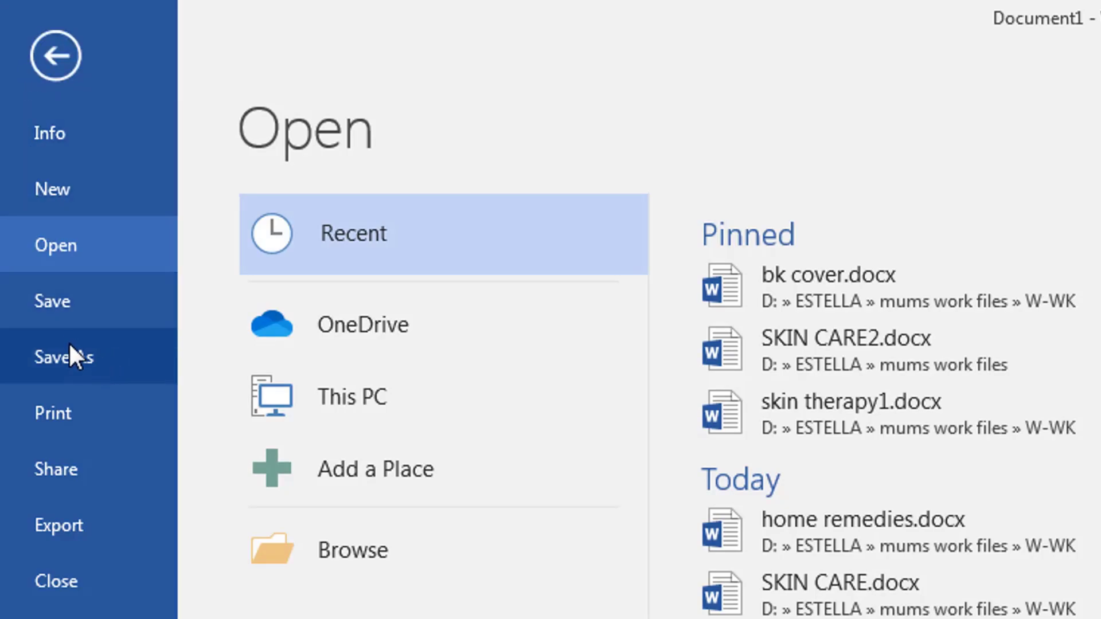
{"action": "left_click", "coordinate": [62, 62]}
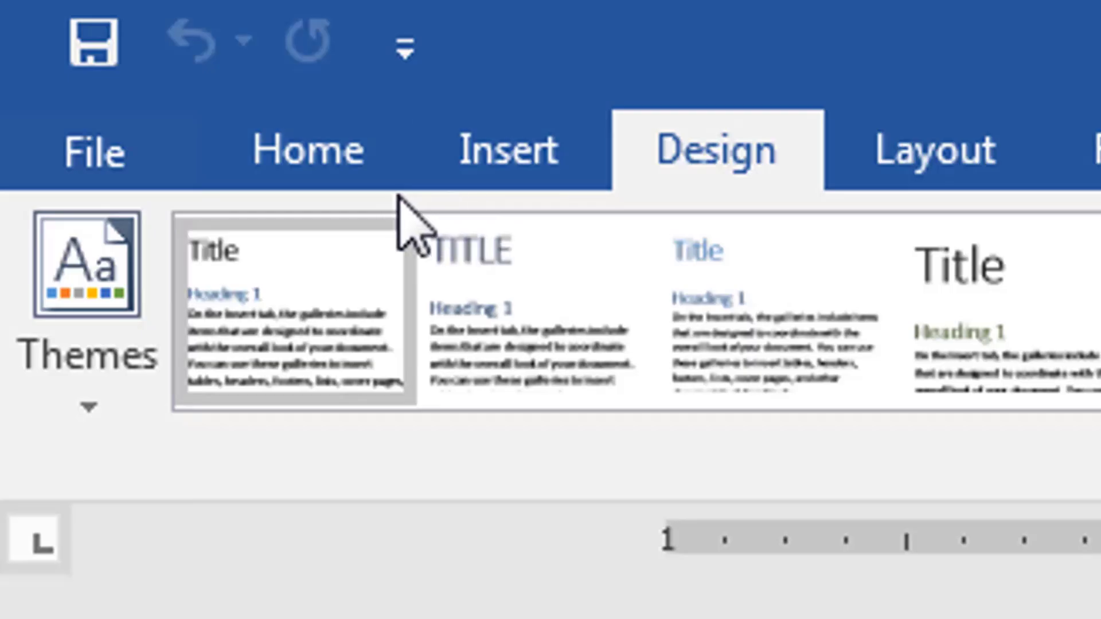
- Add New and Open shortcuts to the Quick Access Toolbar
{"action": "left_click", "coordinate": [405, 64]}
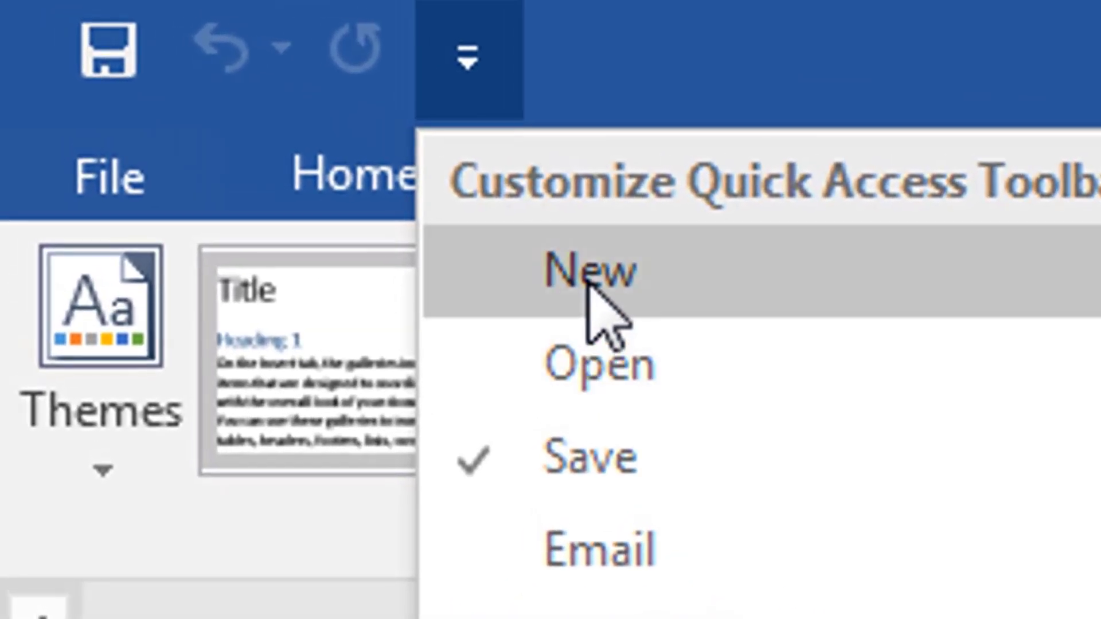
{"action": "left_click", "coordinate": [588, 283]}
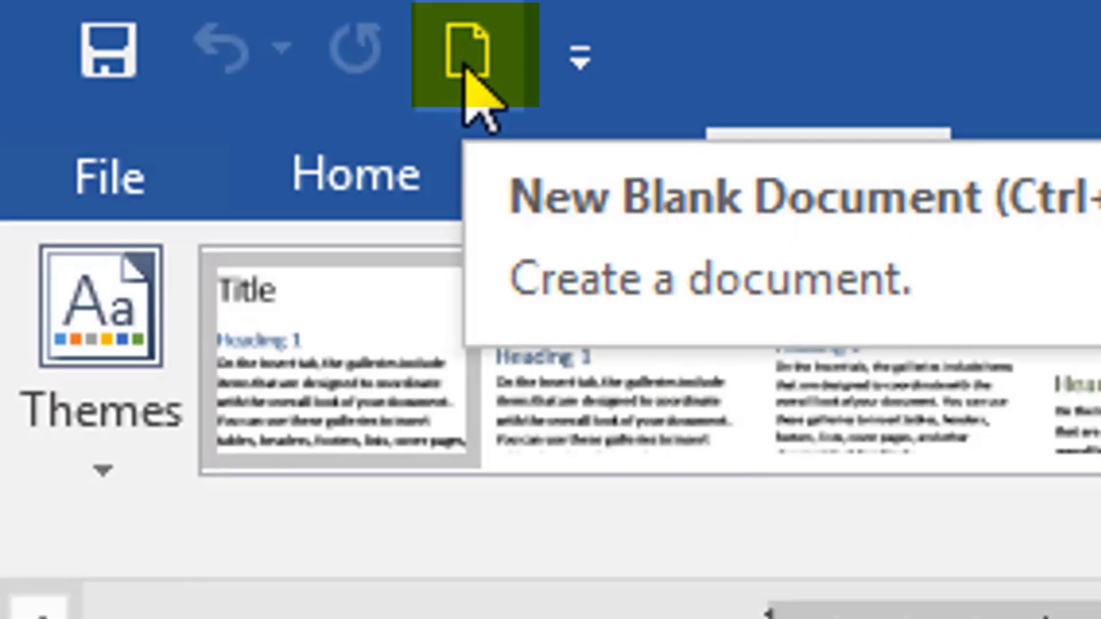
{"action": "left_click", "coordinate": [584, 49]}
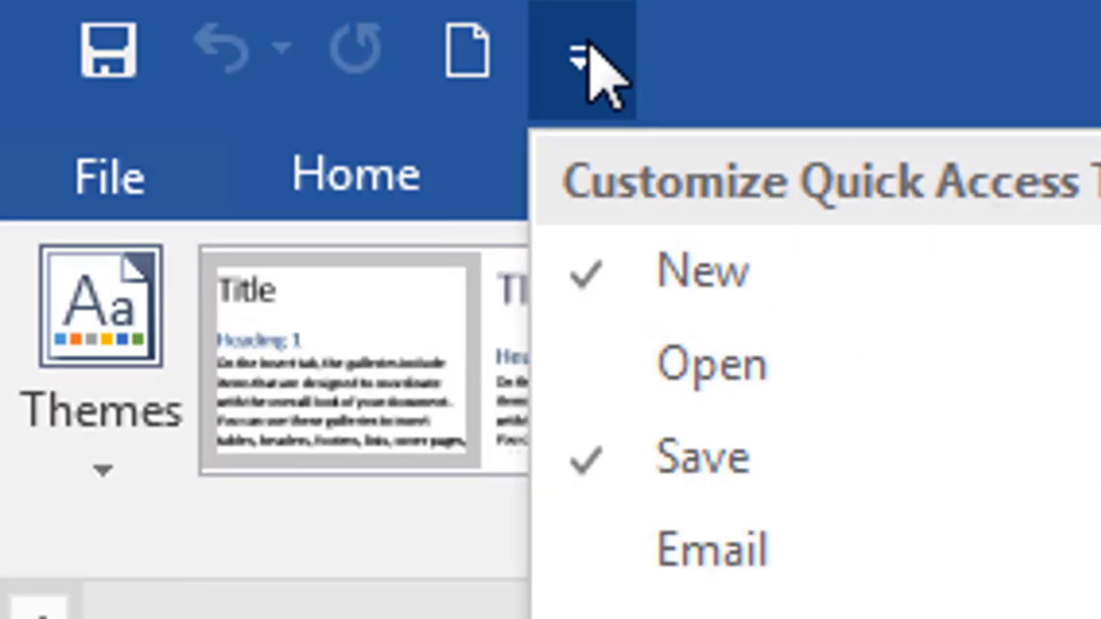
{"action": "left_click", "coordinate": [716, 374]}
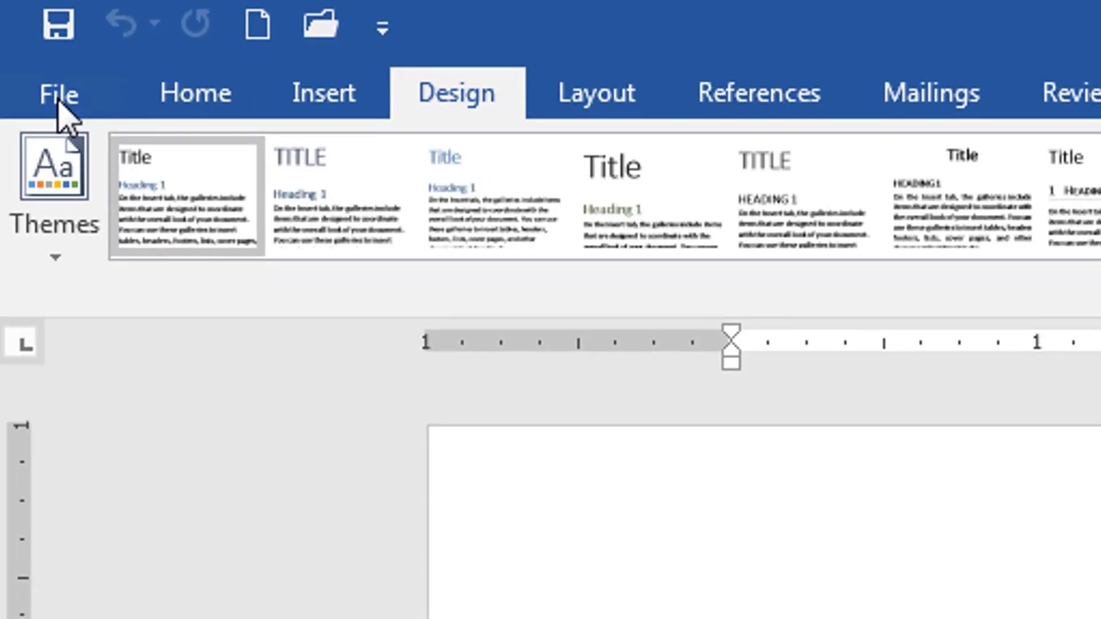
- Check that File and the new Open shortcut show the Open view, then return to the document
{"action": "left_click", "coordinate": [59, 109]}
{"action": "left_click", "coordinate": [74, 94]}
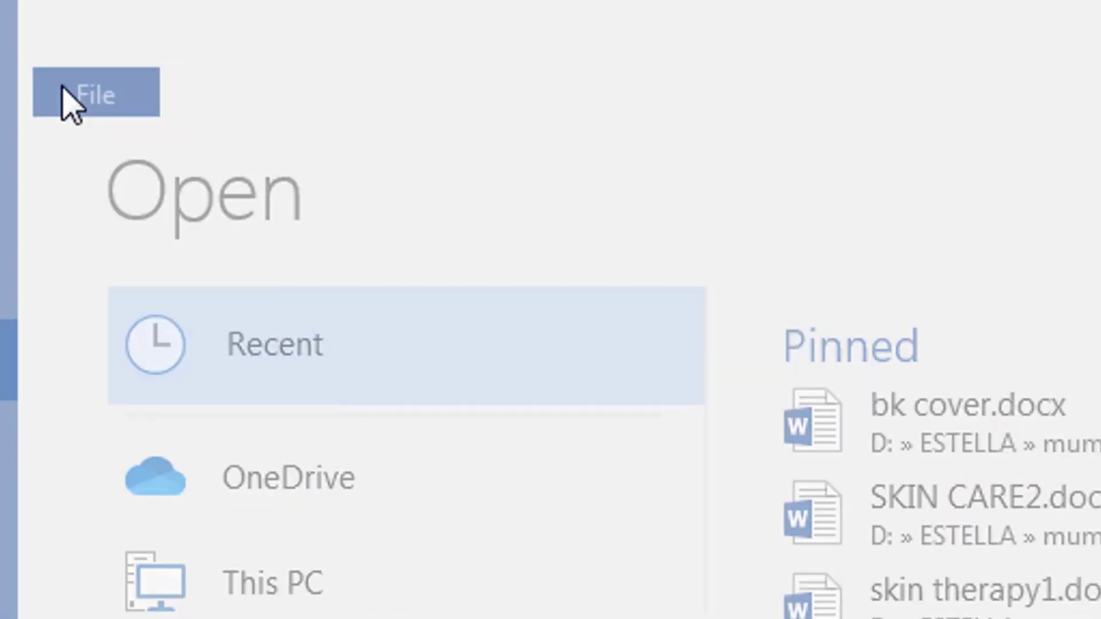
{"action": "left_click", "coordinate": [319, 32]}
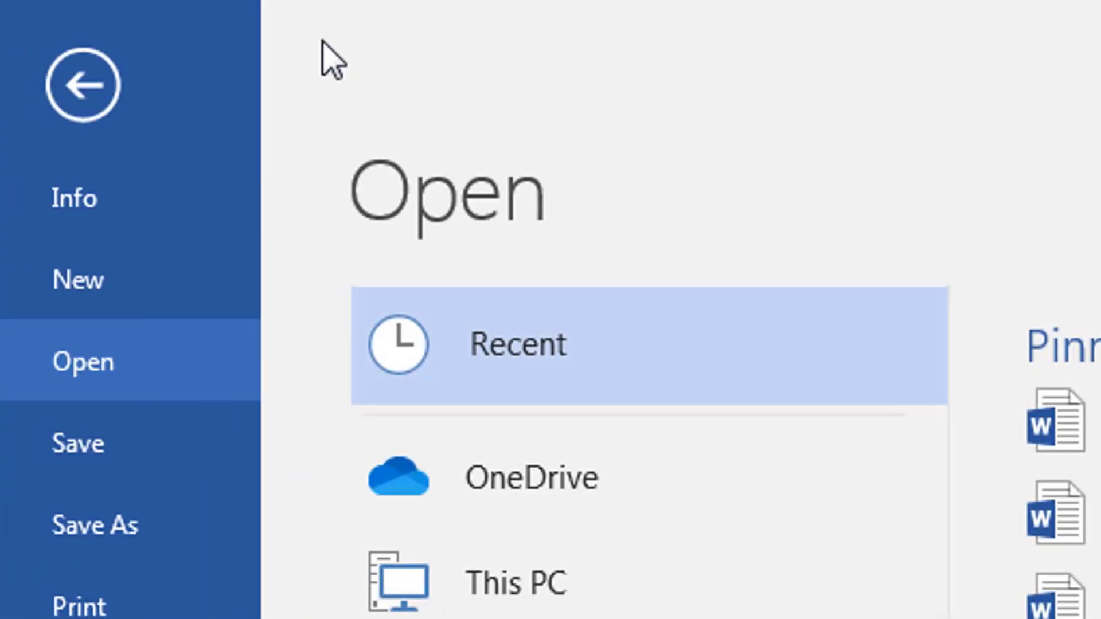
{"action": "left_click", "coordinate": [83, 77]}
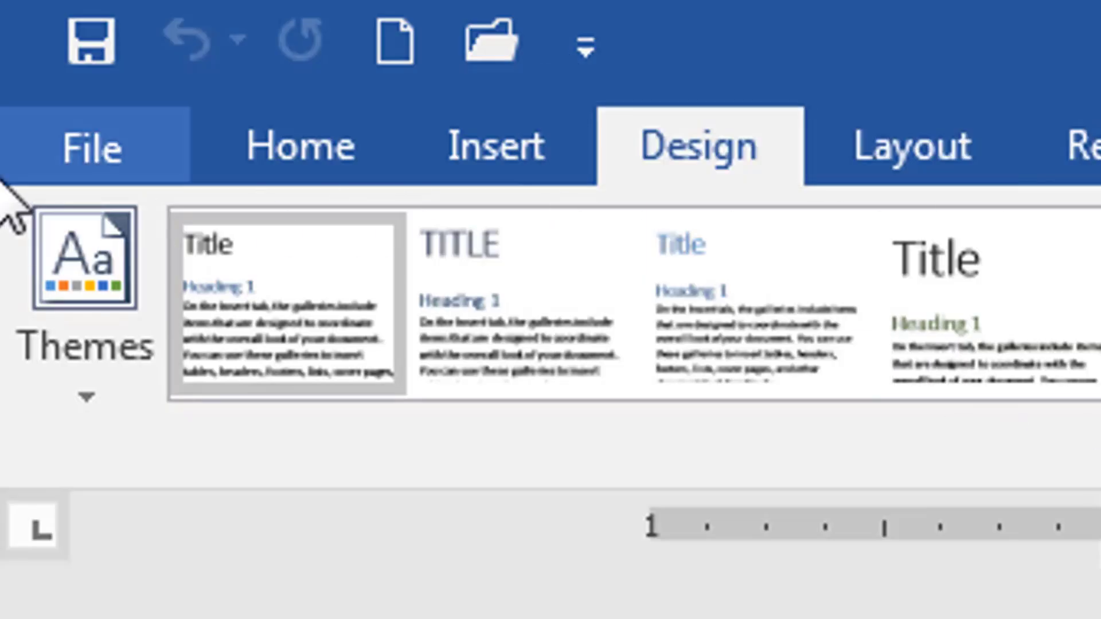
{"action": "left_click", "coordinate": [83, 163]}
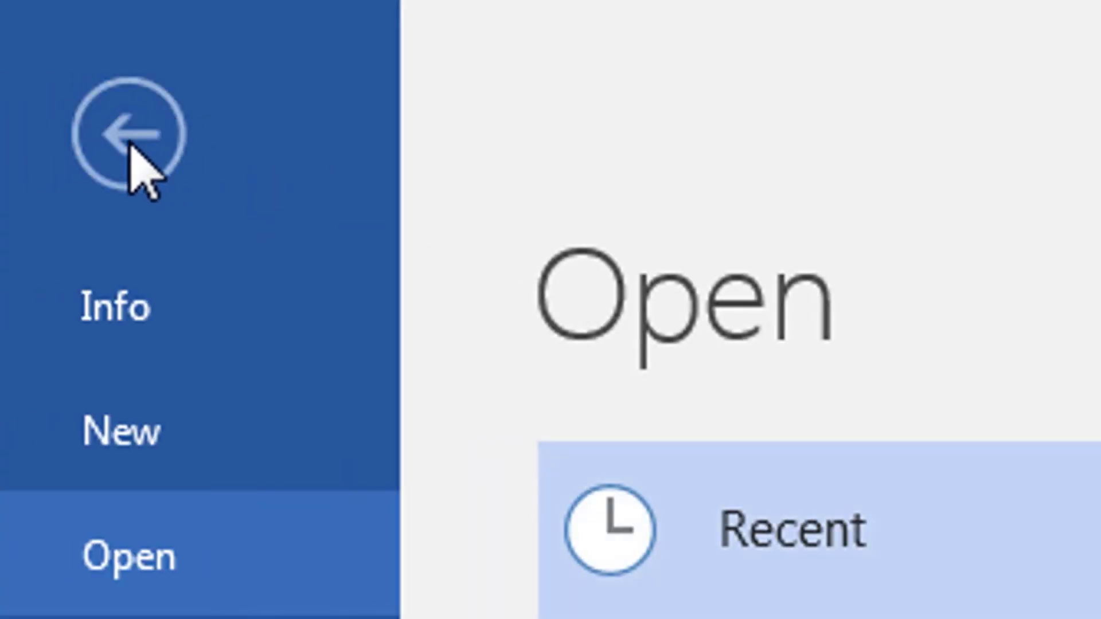
{"action": "left_click", "coordinate": [129, 146]}
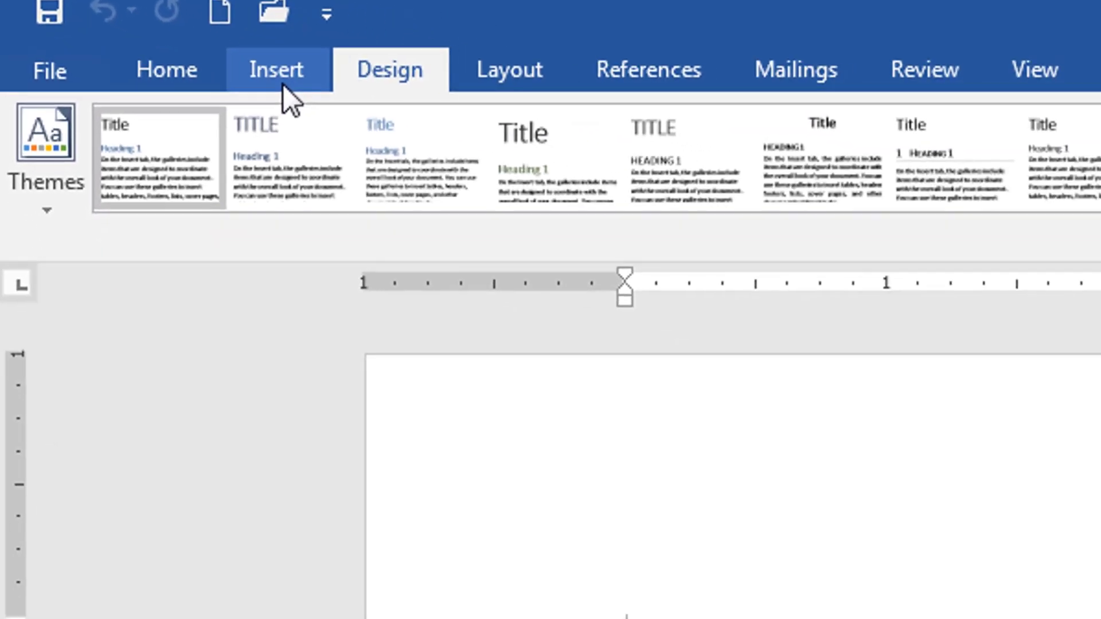
{"action": "left_click", "coordinate": [496, 146]}
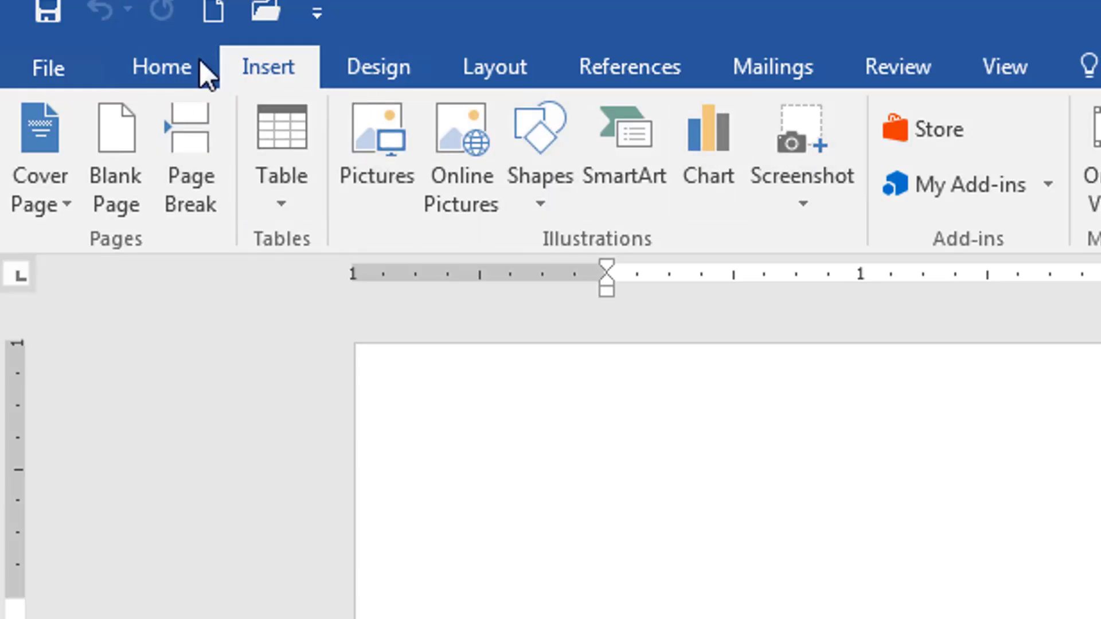
{"action": "left_click", "coordinate": [170, 73]}
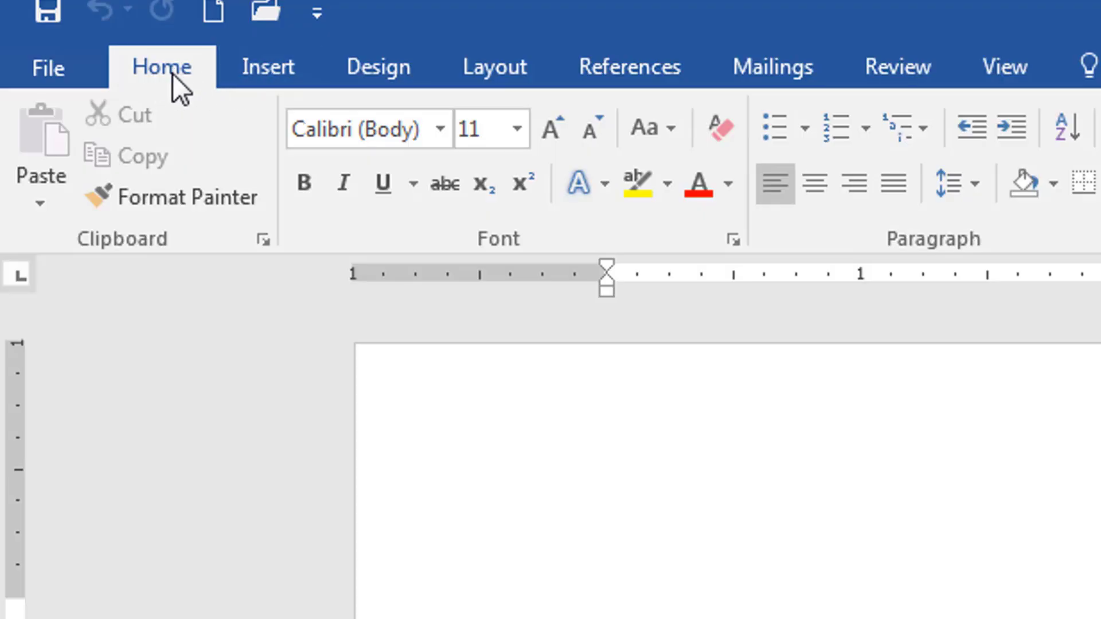
{"action": "left_click", "coordinate": [347, 191]}
{"action": "left_click", "coordinate": [283, 68]}
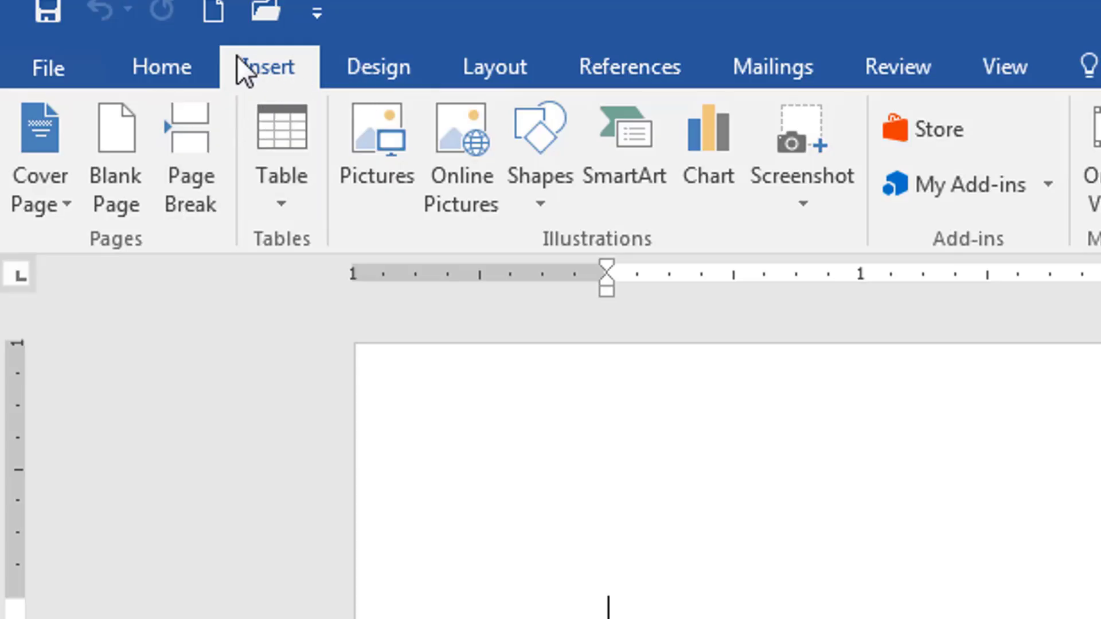
{"action": "left_click", "coordinate": [363, 67]}
{"action": "left_click", "coordinate": [292, 66]}
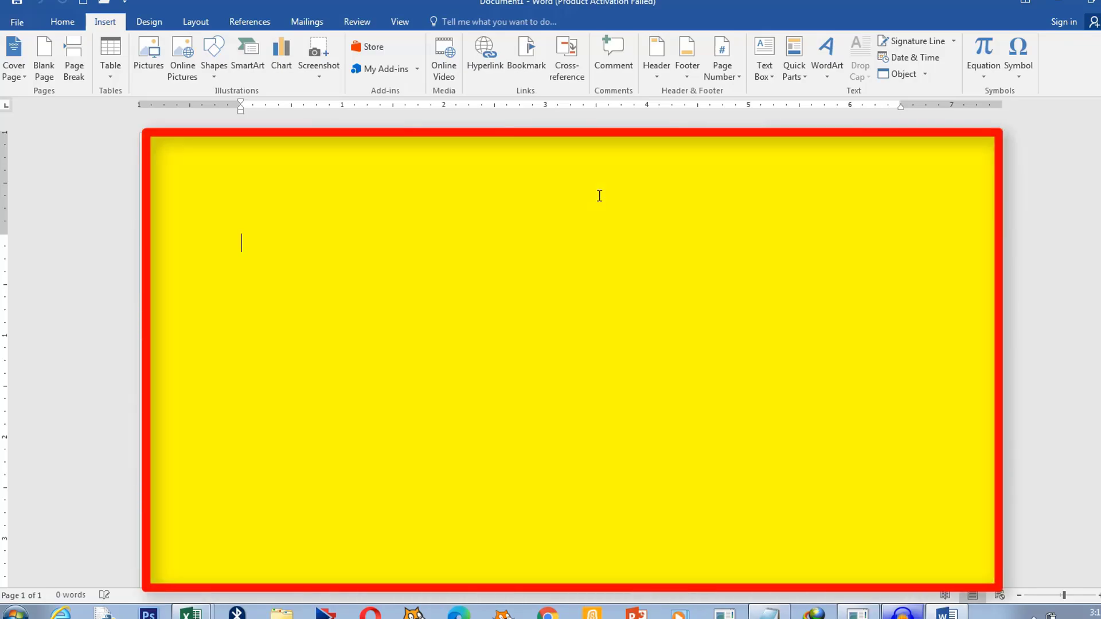
- Type the opening words 'this is' of the test sentence on the blank page
{"action": "type", "text": "this is a test document"}
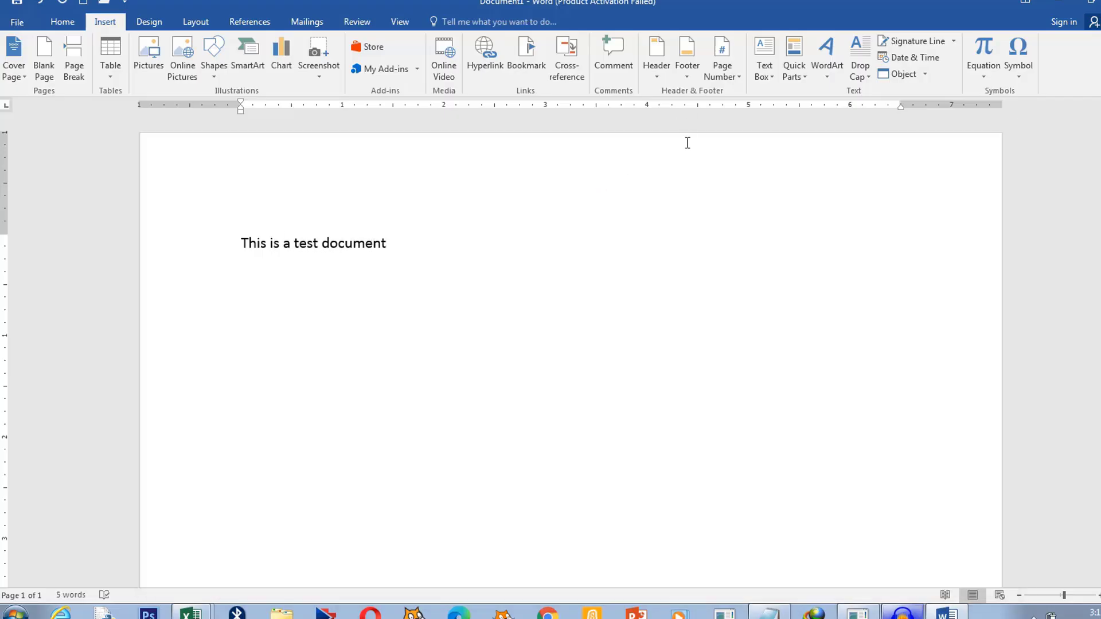
{"action": "scroll", "coordinate": [647, 218], "scroll_direction": "down", "scroll_amount": 5}
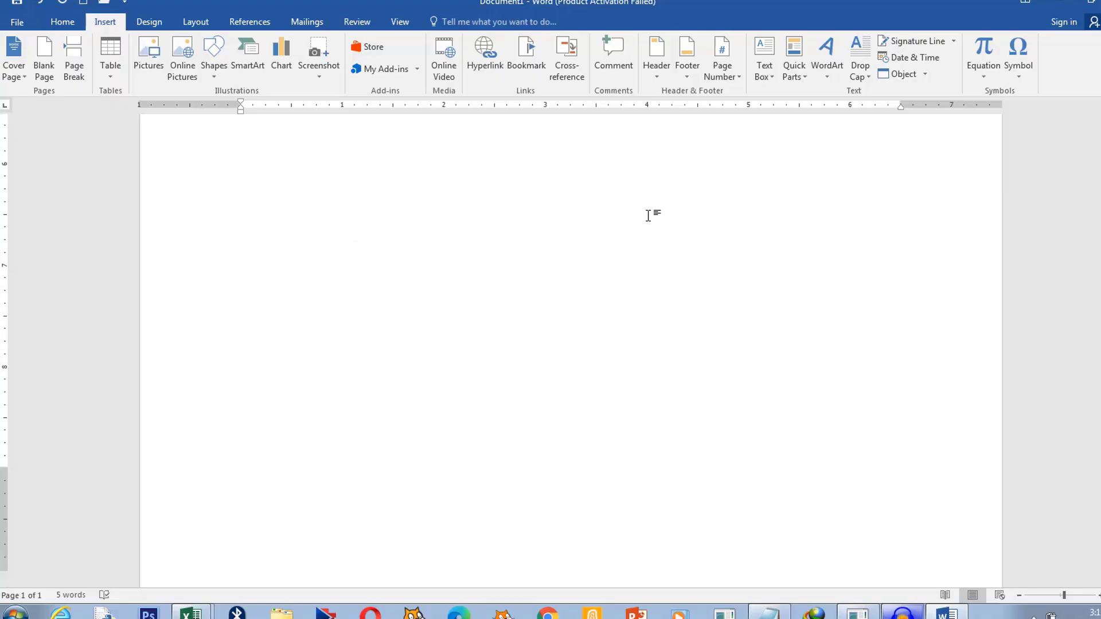
{"action": "scroll", "coordinate": [648, 215], "scroll_direction": "up", "scroll_amount": 5}
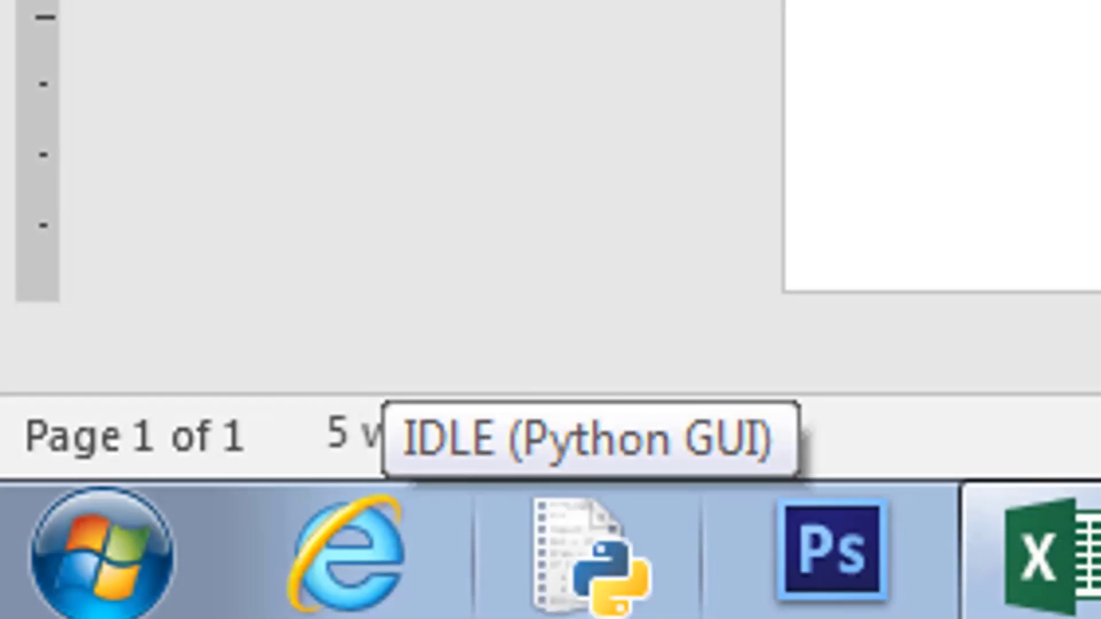
- Append 'this is to add more words' after 'document' in the sentence
{"action": "scroll", "coordinate": [591, 550], "scroll_direction": "up", "scroll_amount": 2}
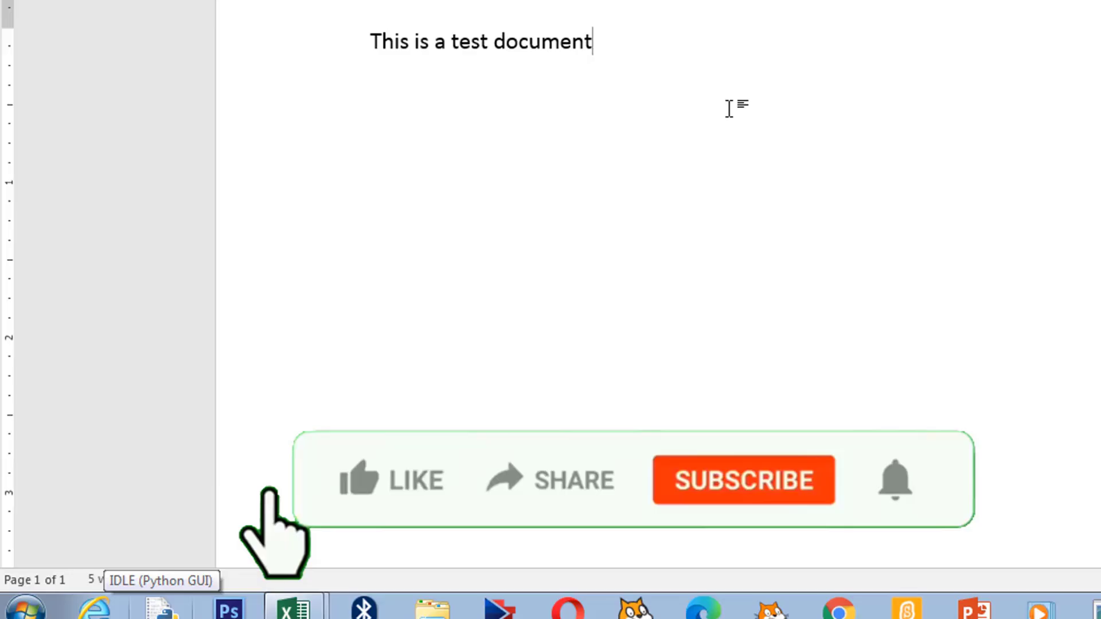
{"action": "type", "text": "this "}
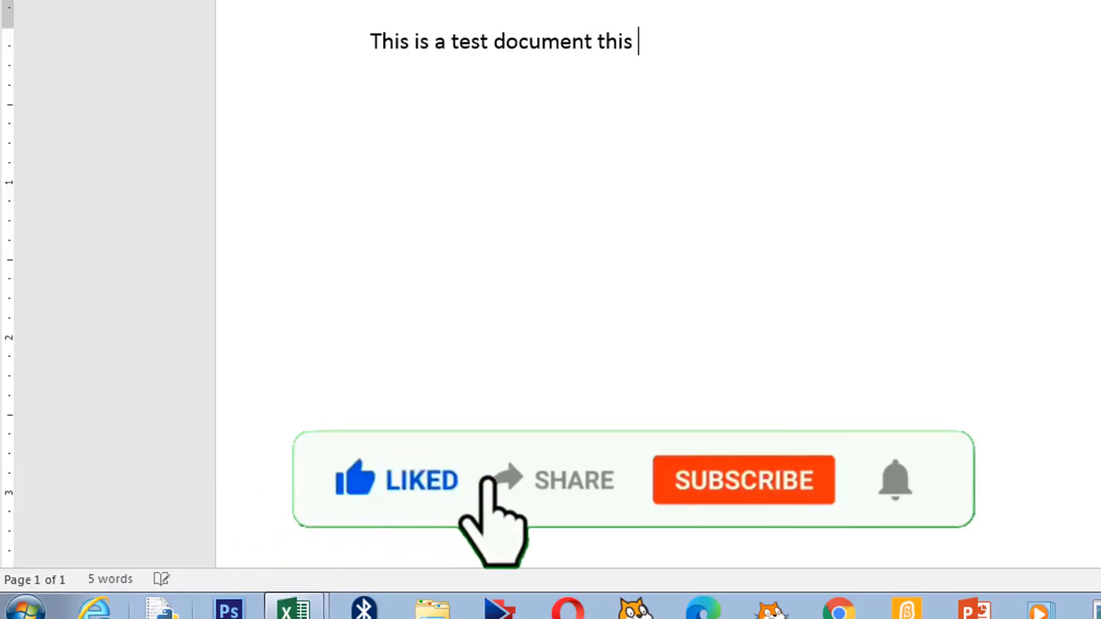
{"action": "type", "text": "is"}
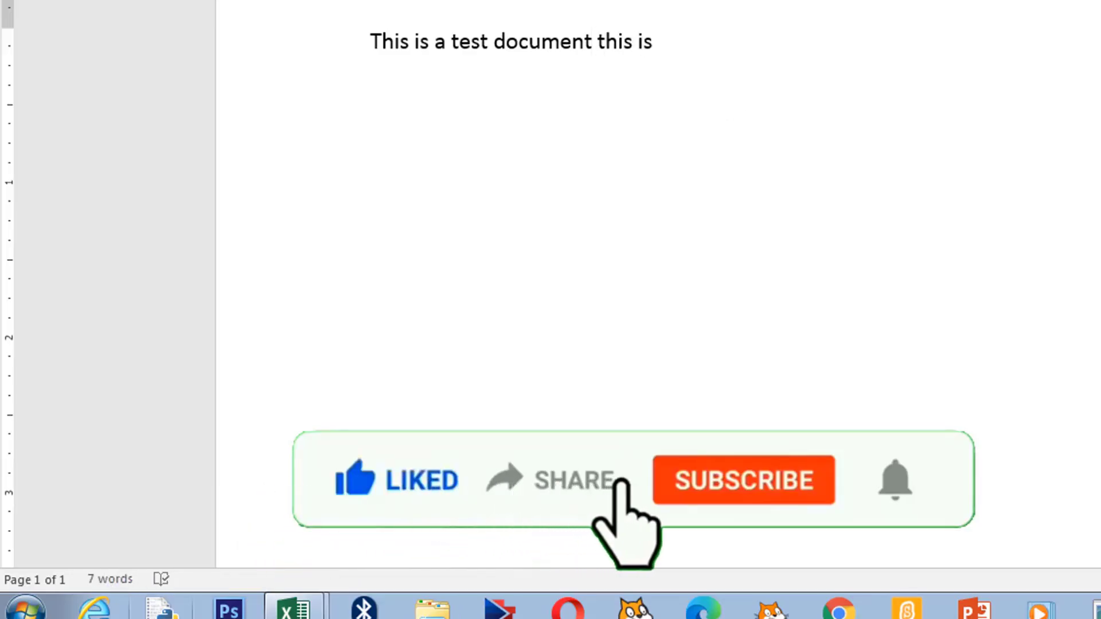
{"action": "type", "text": " to add more wor"}
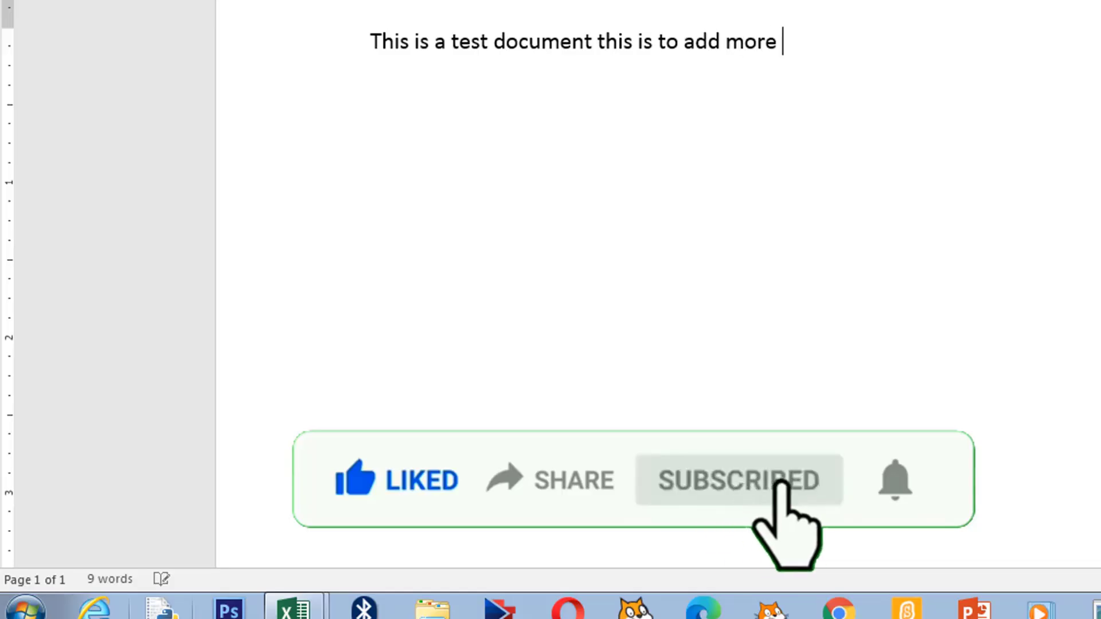
{"action": "type", "text": "ds"}
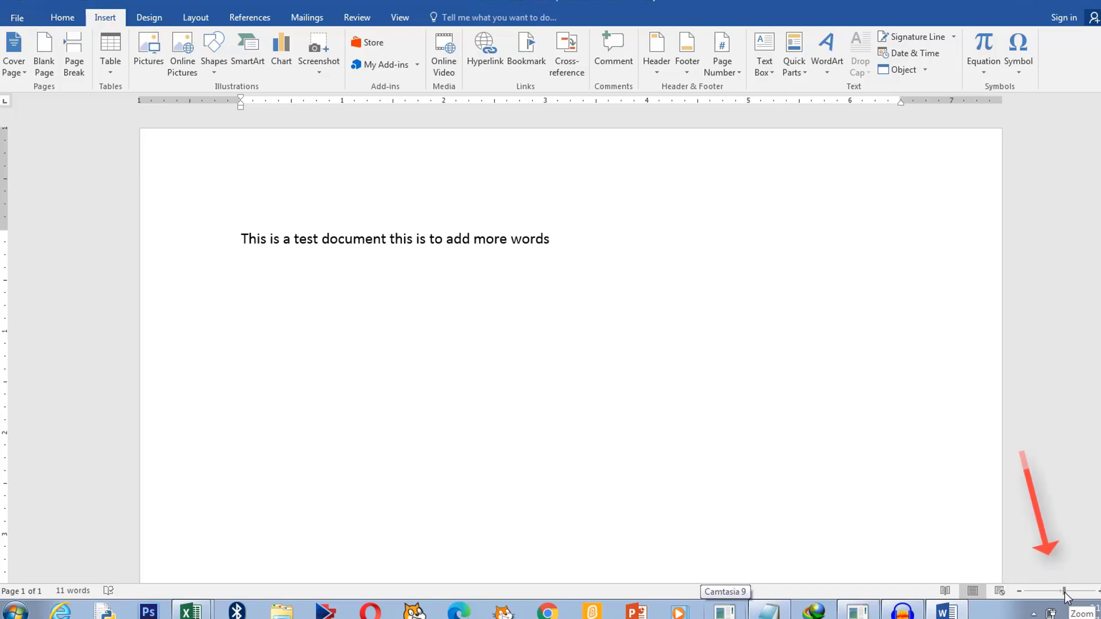
- Drag the status-bar zoom slider left to zoom out on the page
{"action": "mouse_move", "coordinate": [1064, 598]}
{"action": "left_mouse_down"}
{"action": "mouse_move", "coordinate": [1039, 598]}
{"action": "mouse_move", "coordinate": [1084, 596]}
{"action": "mouse_move", "coordinate": [1065, 598]}
{"action": "left_mouse_up"}
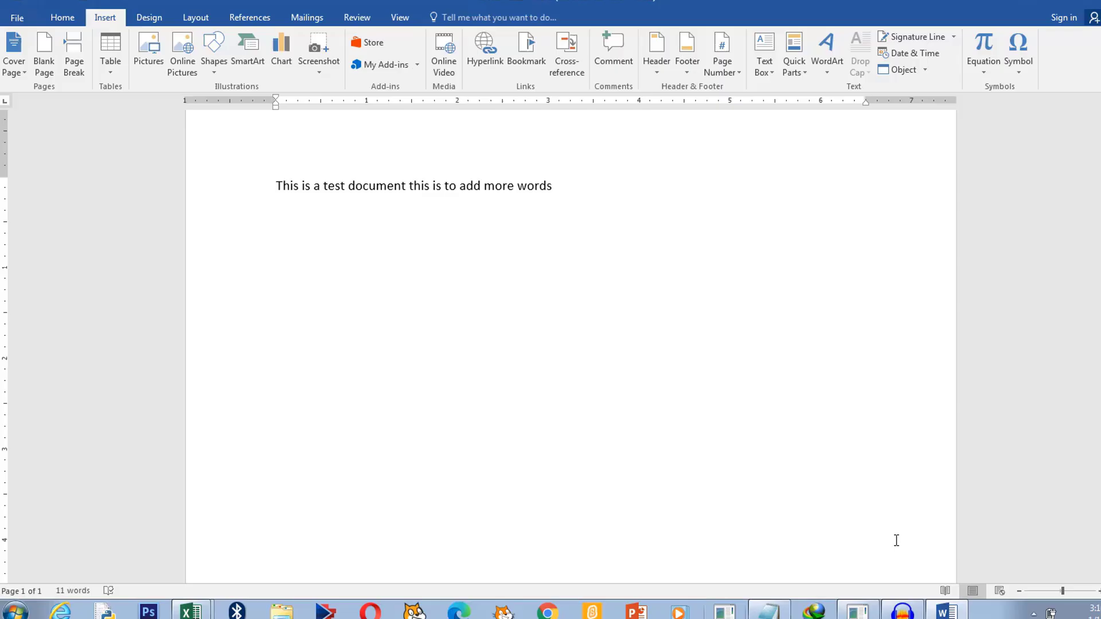
{"action": "scroll", "coordinate": [851, 456], "scroll_direction": "up", "scroll_amount": 1}
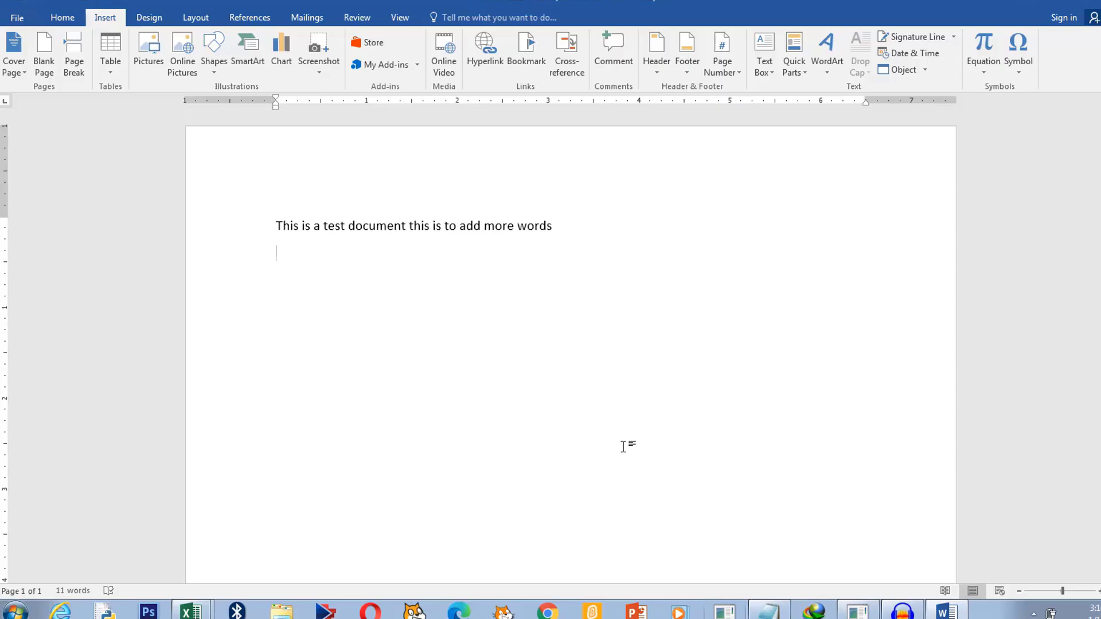